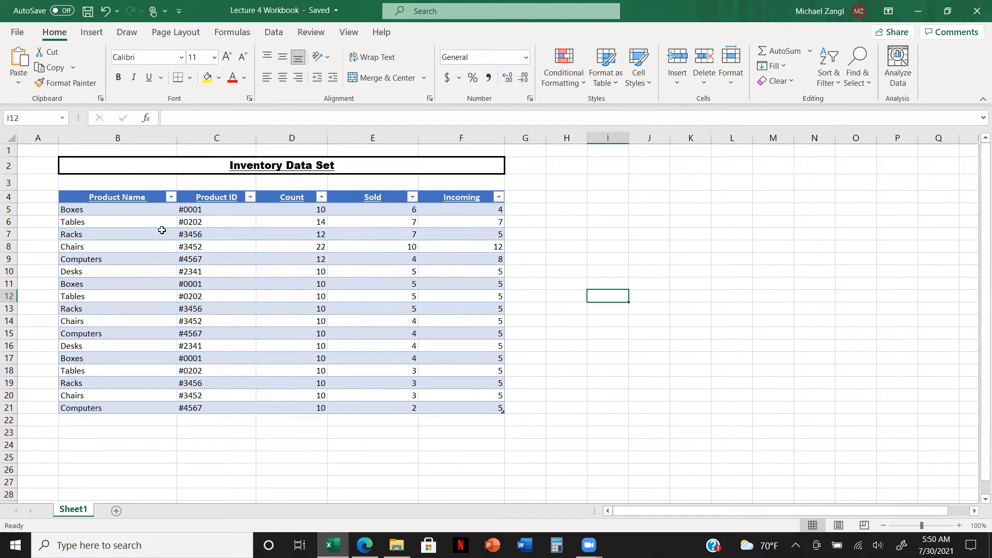
# Sort the inventory table by Product Name from A to Z, and re-sort it from Z to A.
pyautogui.click(172, 197)
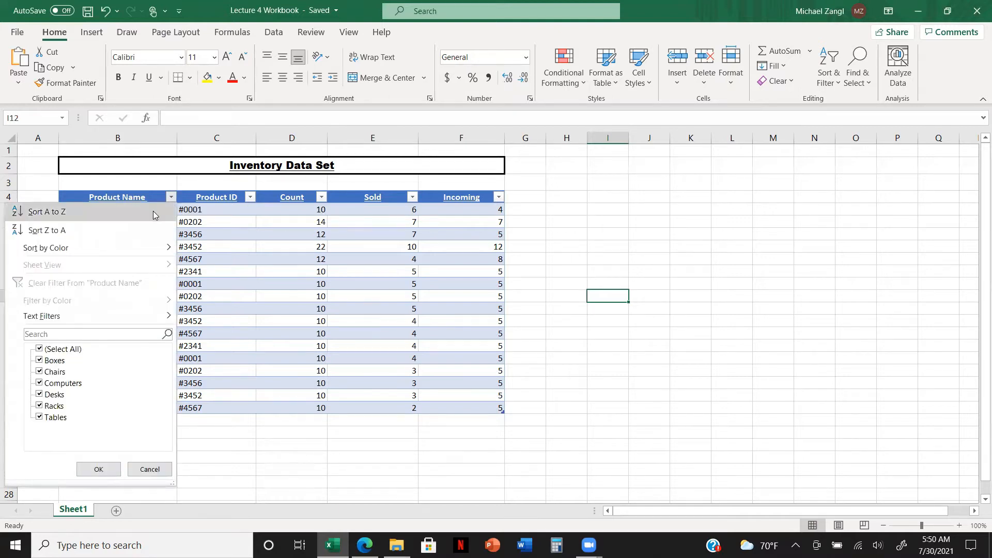
pyautogui.moveTo(141, 246)
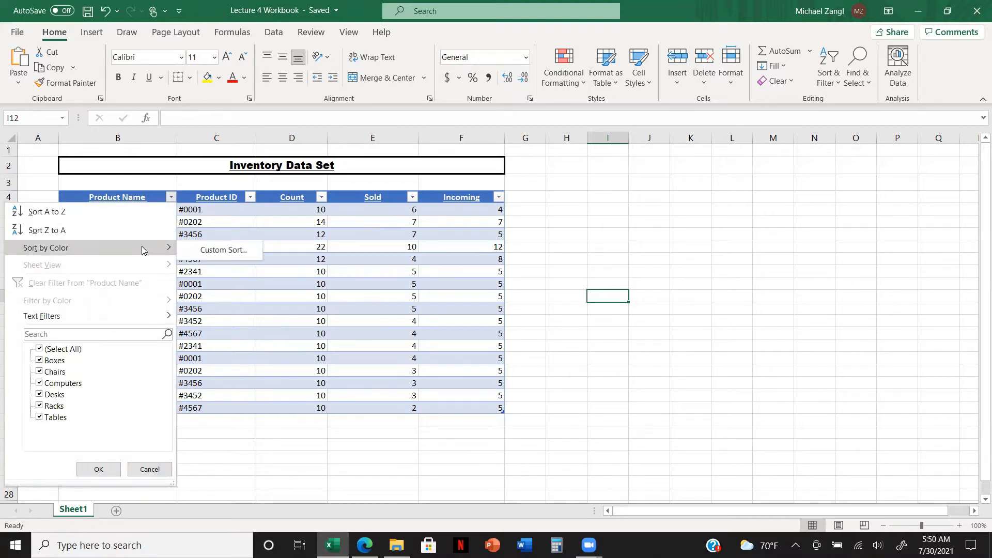
pyautogui.moveTo(129, 312)
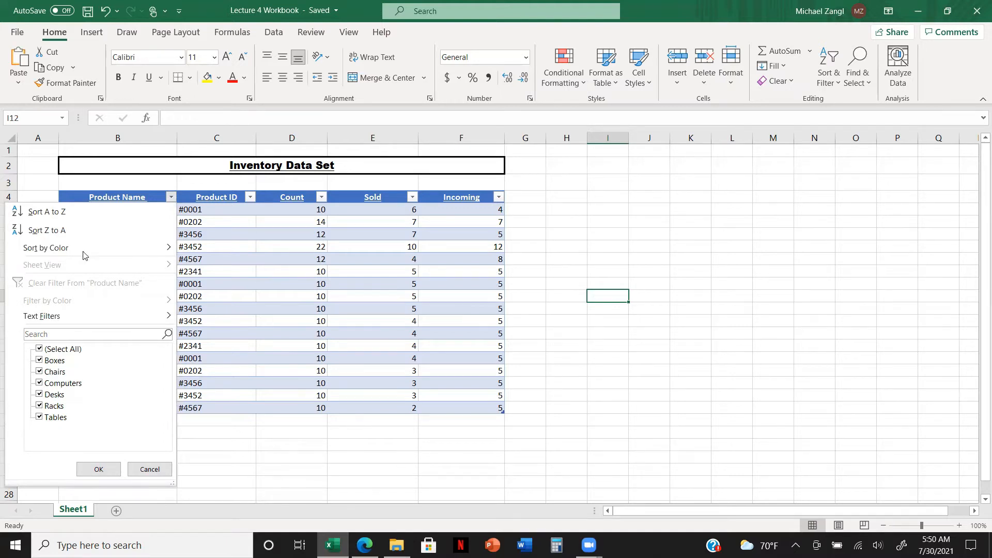
pyautogui.click(86, 213)
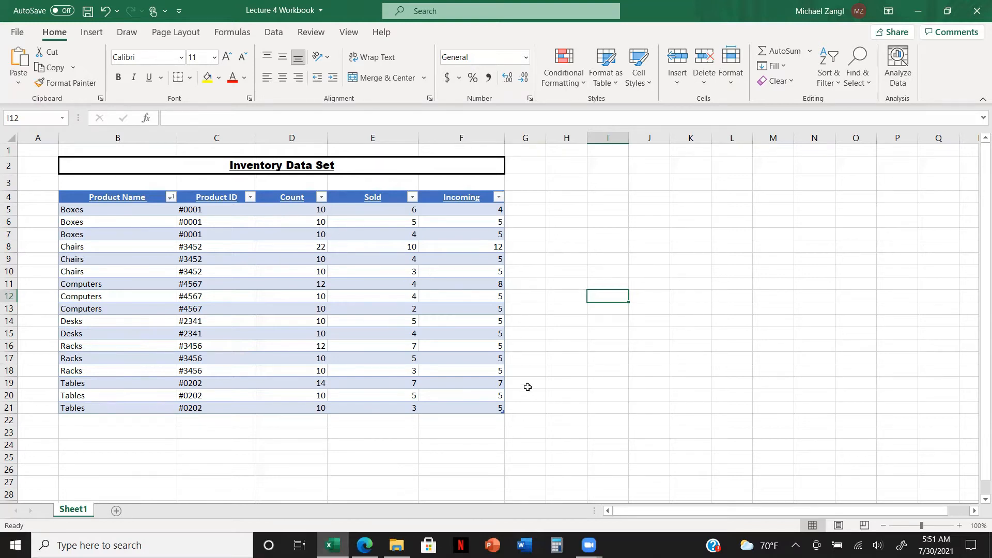
pyautogui.click(174, 197)
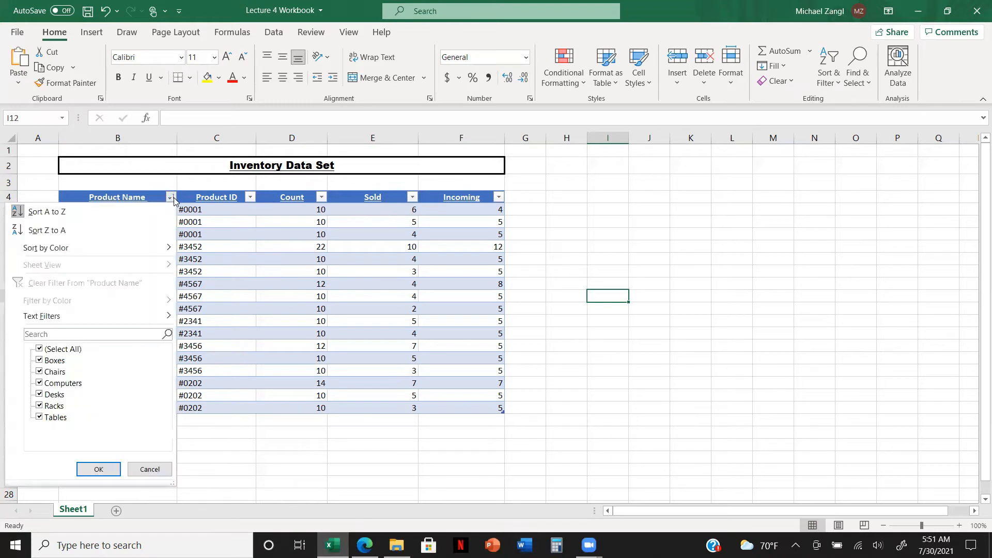
pyautogui.click(85, 229)
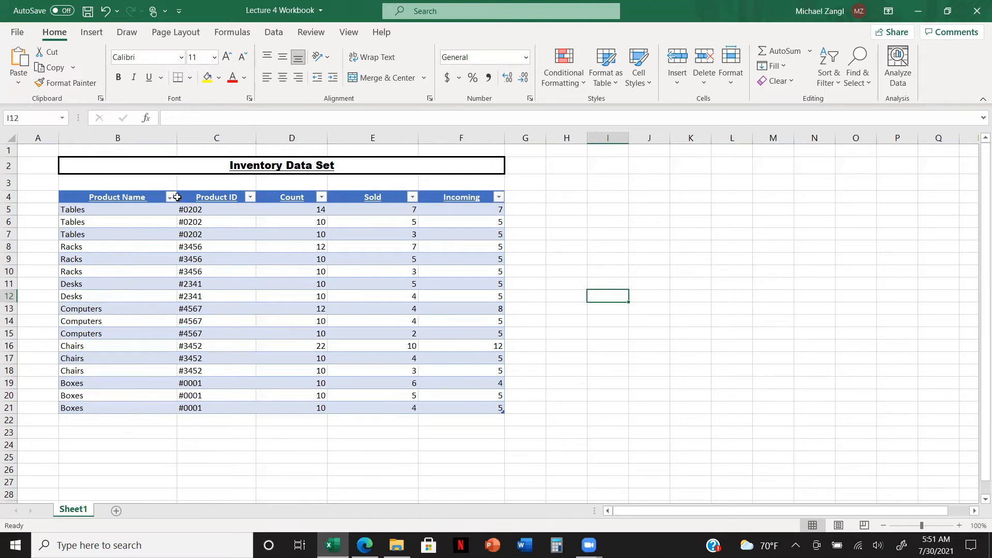
# Filter the Product Name column with a text filter for names that begin with "B".
pyautogui.click(172, 196)
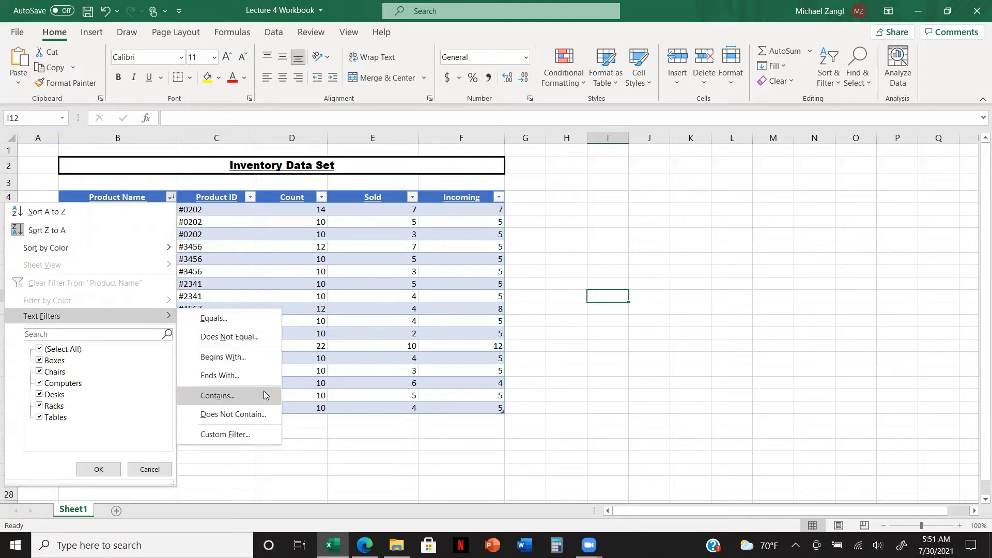
pyautogui.click(258, 355)
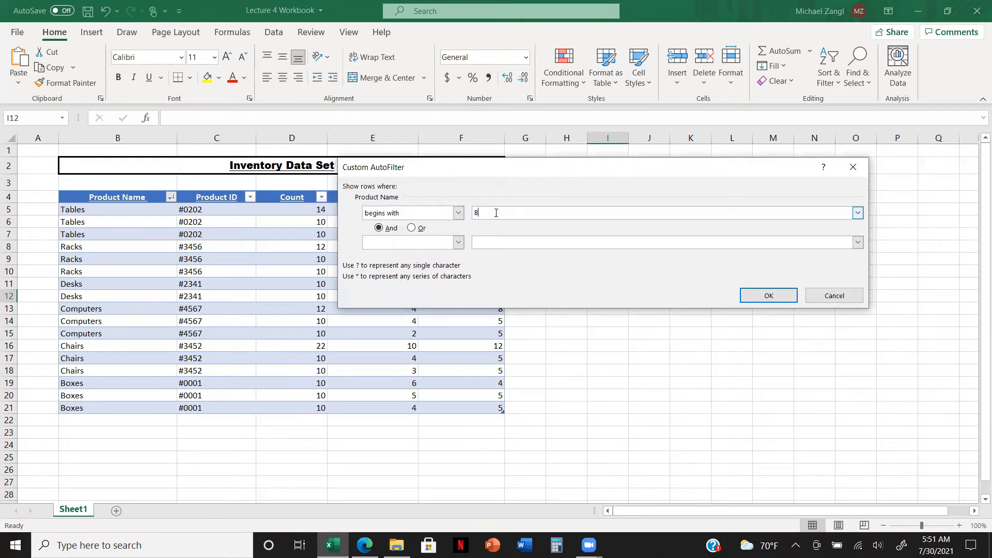
pyautogui.click(767, 296)
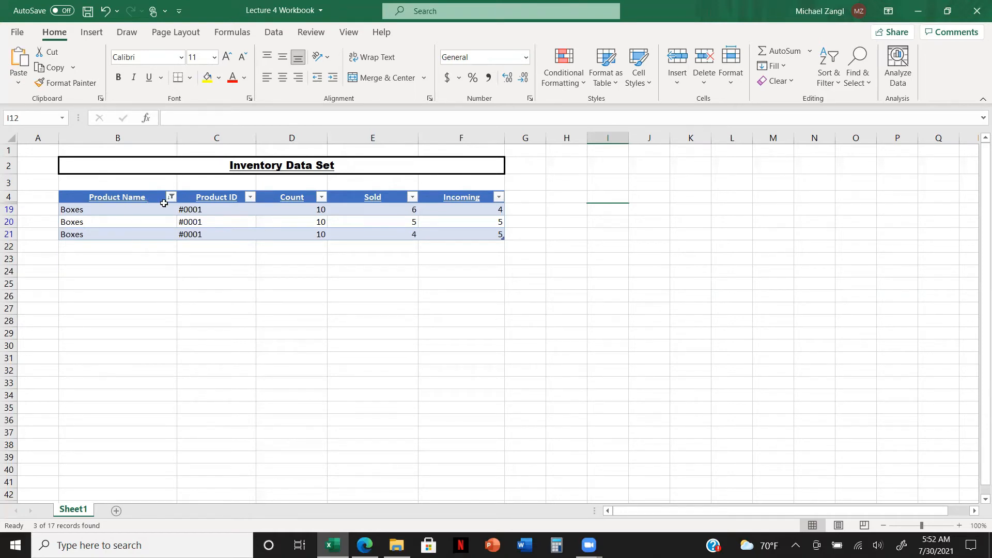
# Empty the "begins with" criterion of the Product Name text filter and apply it.
pyautogui.click(172, 196)
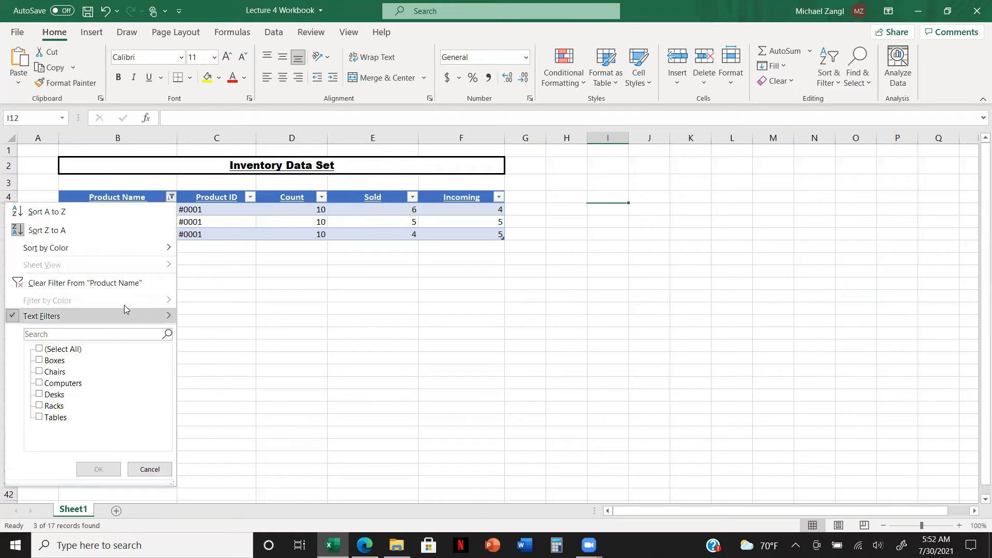
pyautogui.moveTo(11, 317)
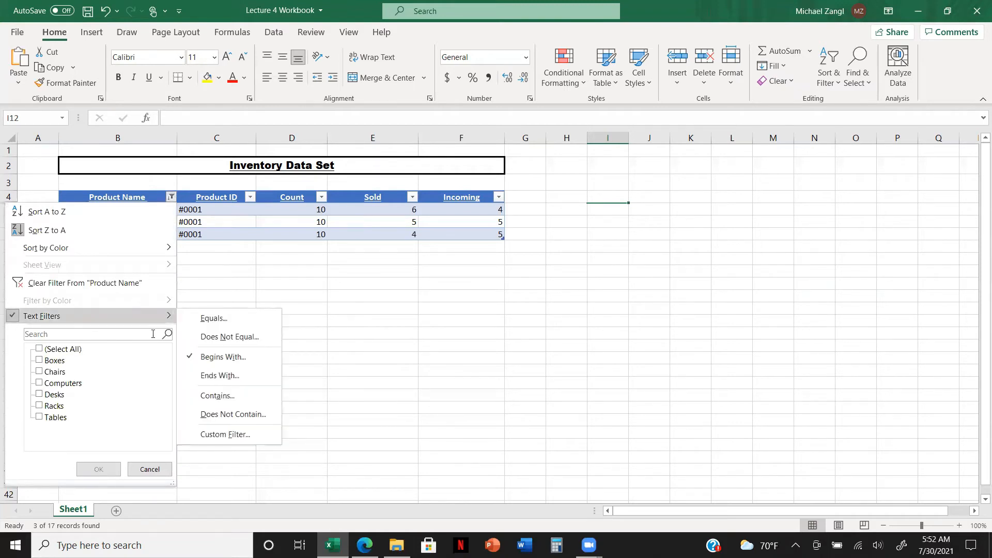
pyautogui.click(218, 357)
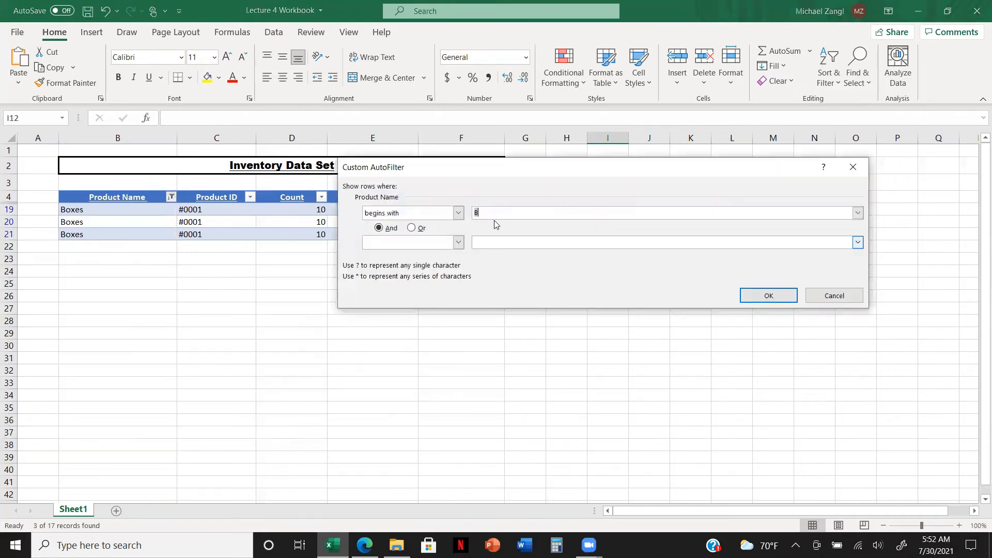
pyautogui.press('BackSpace')
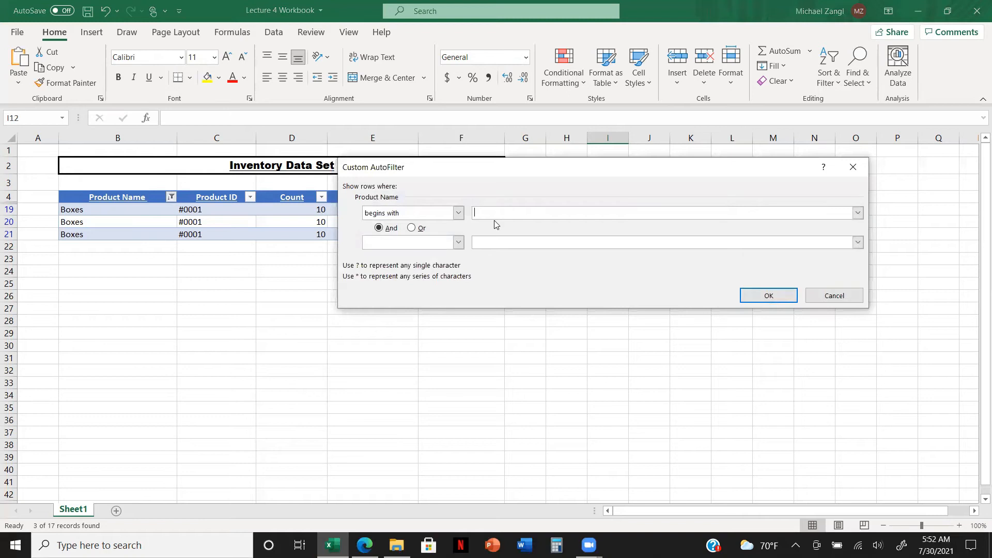
pyautogui.click(770, 295)
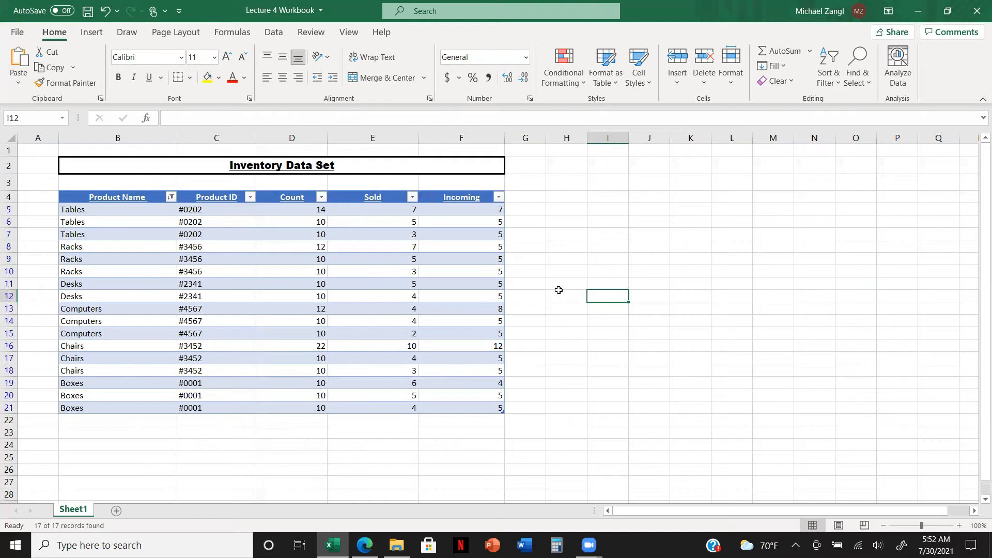
# Reset the Product Name filter by selecting all products in its checklist.
pyautogui.click(172, 199)
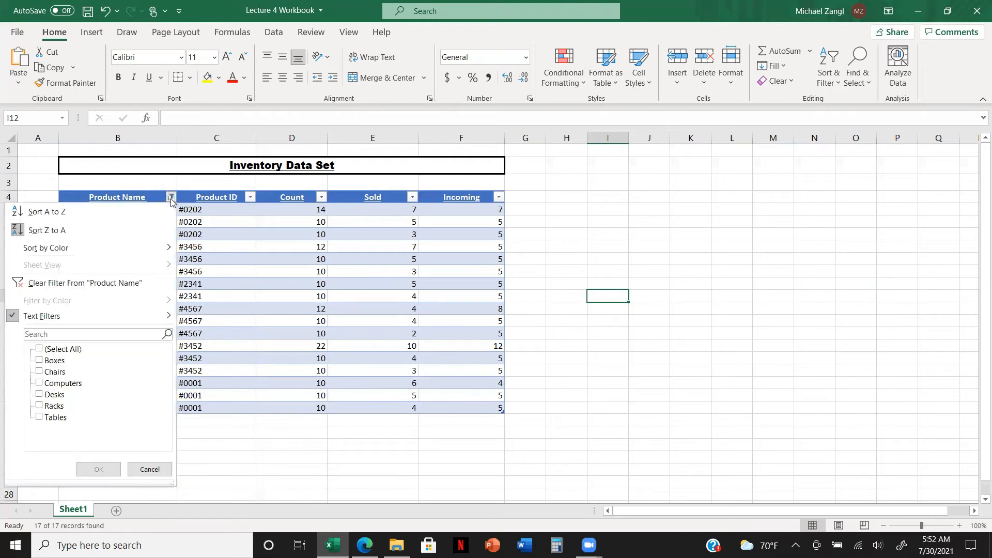
pyautogui.click(40, 349)
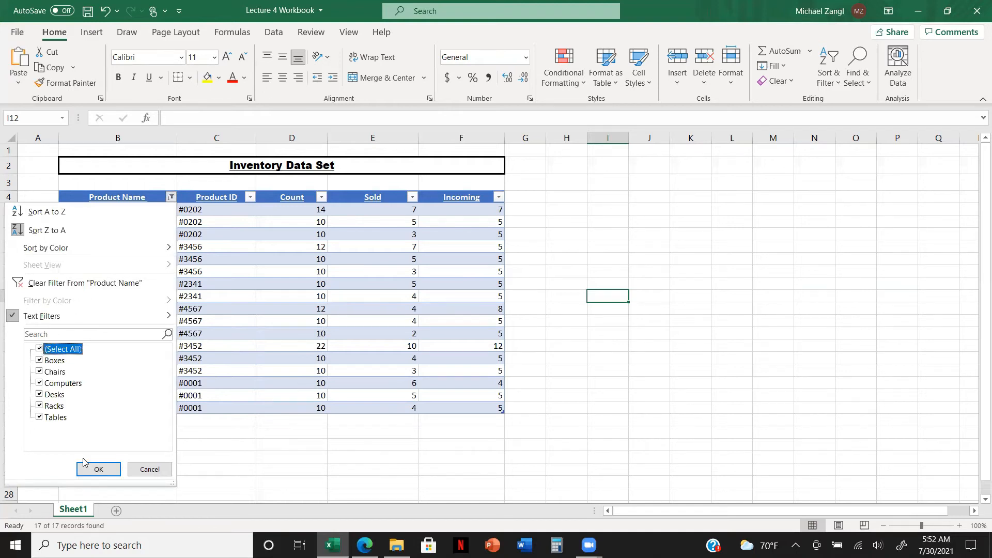
pyautogui.click(97, 469)
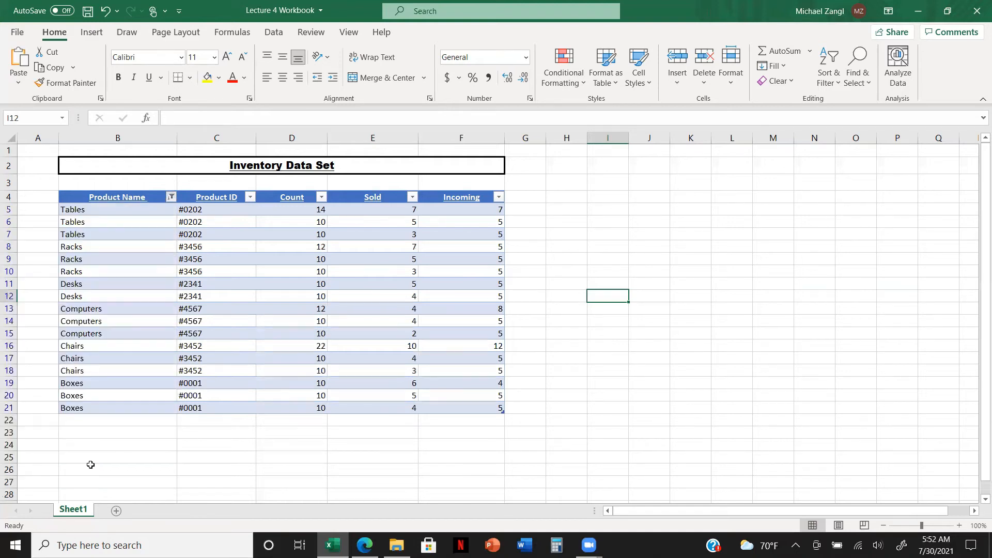
# Filter the Product Name column to show only Chairs and Computers.
pyautogui.click(170, 196)
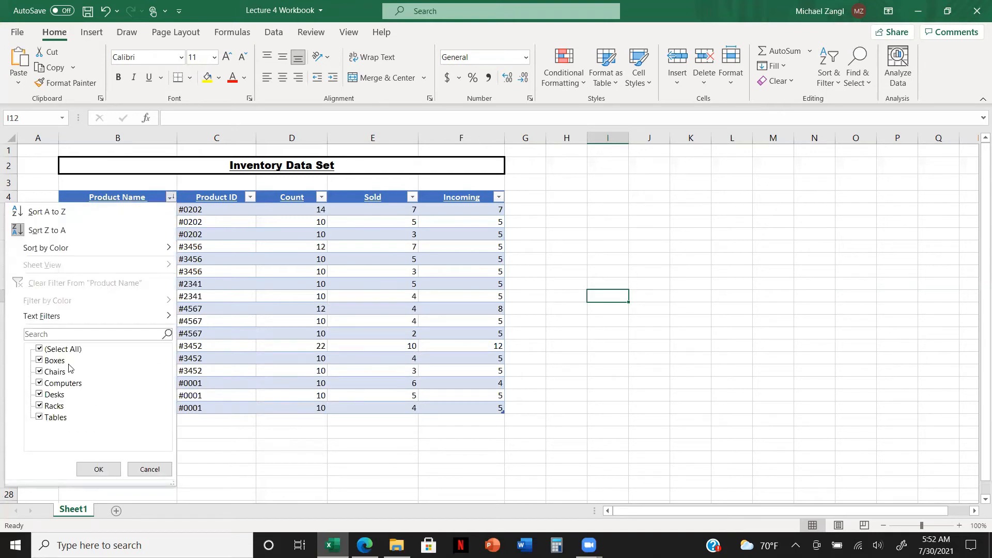
pyautogui.click(42, 350)
pyautogui.click(39, 372)
pyautogui.click(40, 384)
pyautogui.click(99, 468)
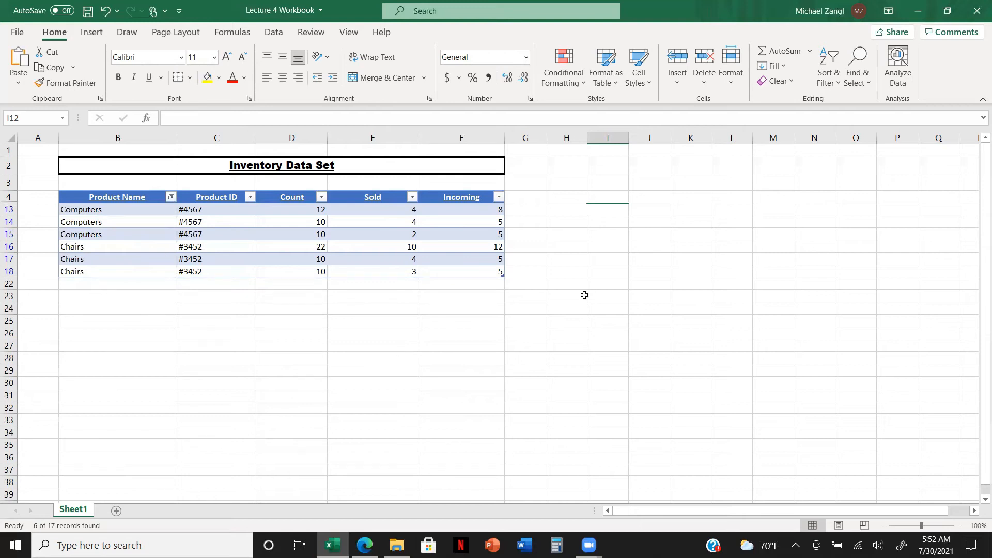
# Remove the Chairs and Computers filter by selecting all product names again.
pyautogui.click(170, 196)
pyautogui.click(41, 349)
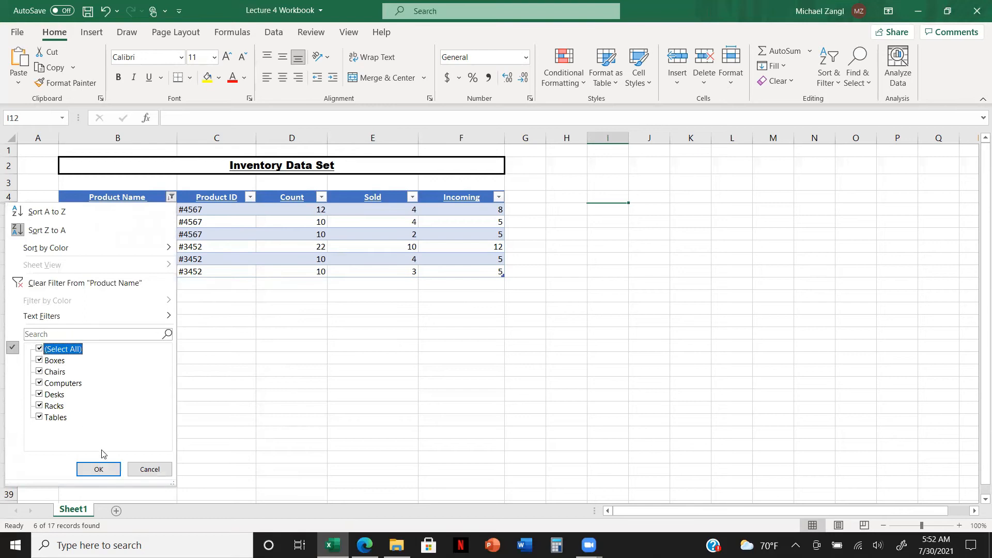
pyautogui.click(98, 469)
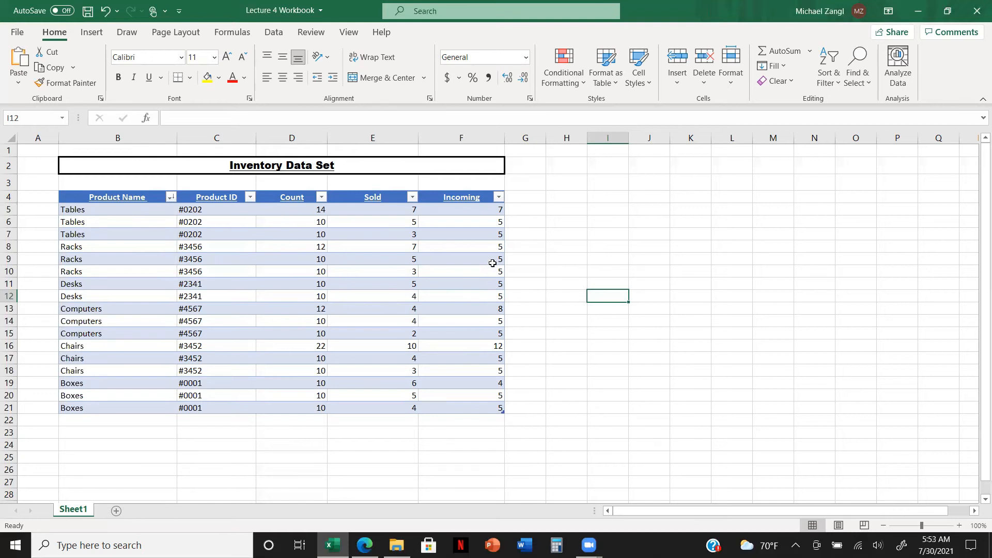
# Sort the inventory table by Count from largest to smallest, and re-sort it from smallest to largest.
pyautogui.click(322, 197)
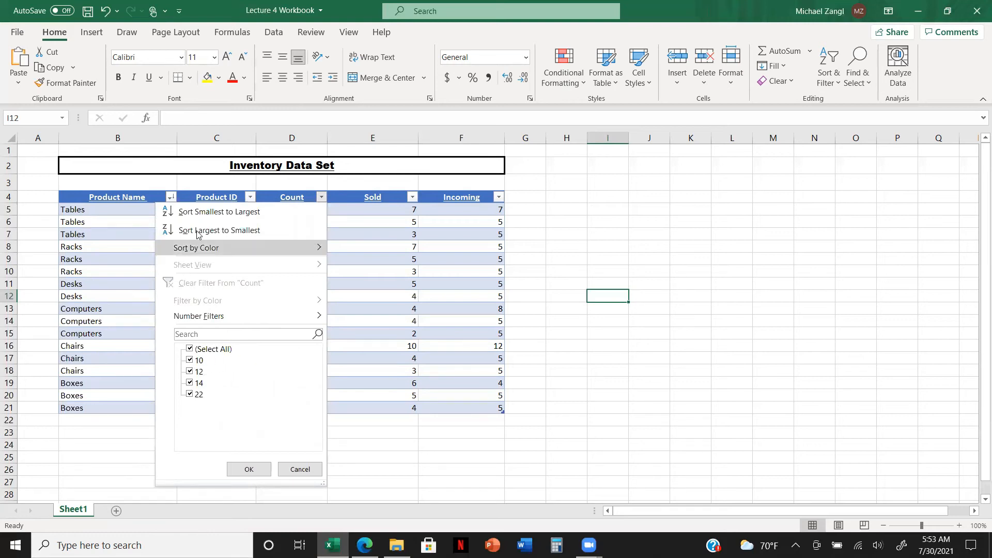
pyautogui.click(255, 232)
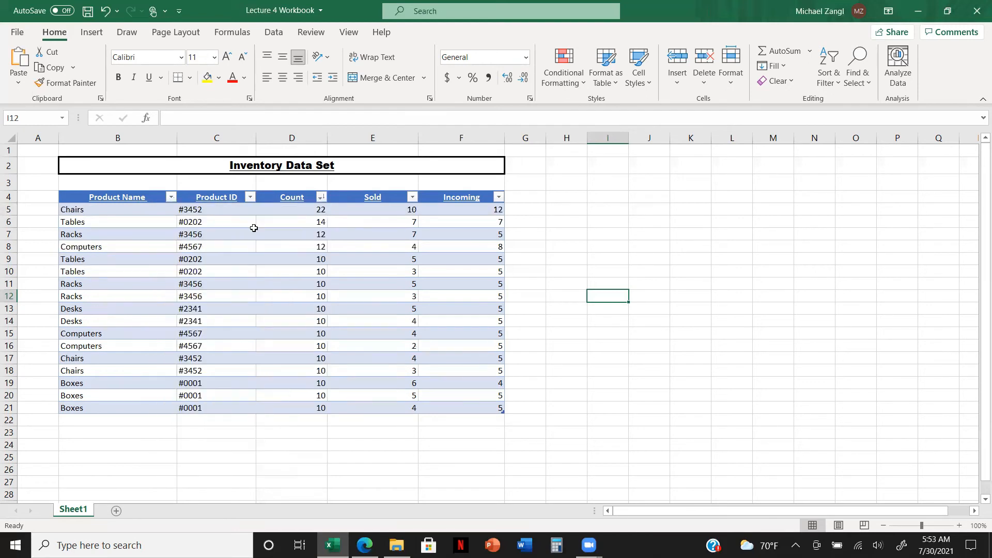
pyautogui.click(321, 198)
pyautogui.click(283, 212)
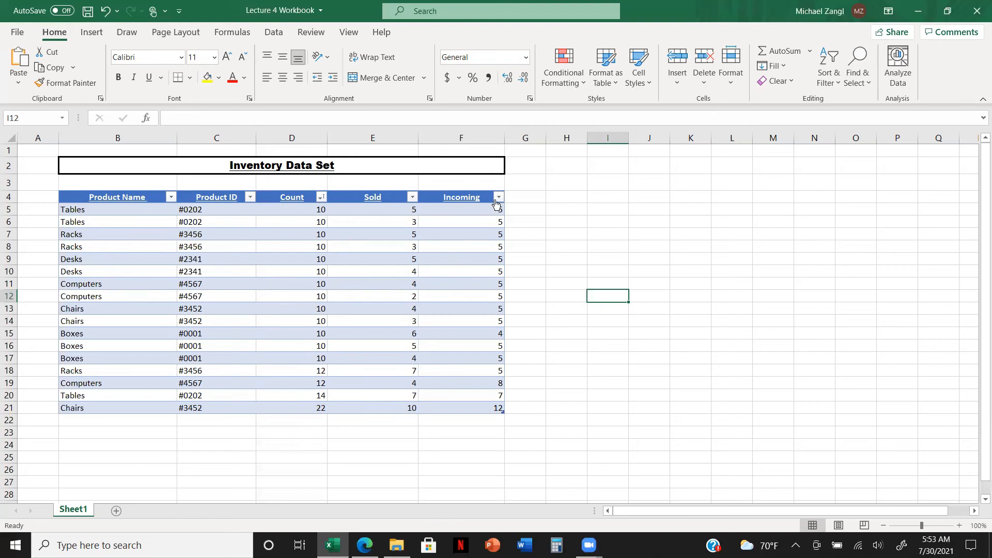
# Sort the inventory table by the Incoming column from smallest to largest.
pyautogui.click(320, 197)
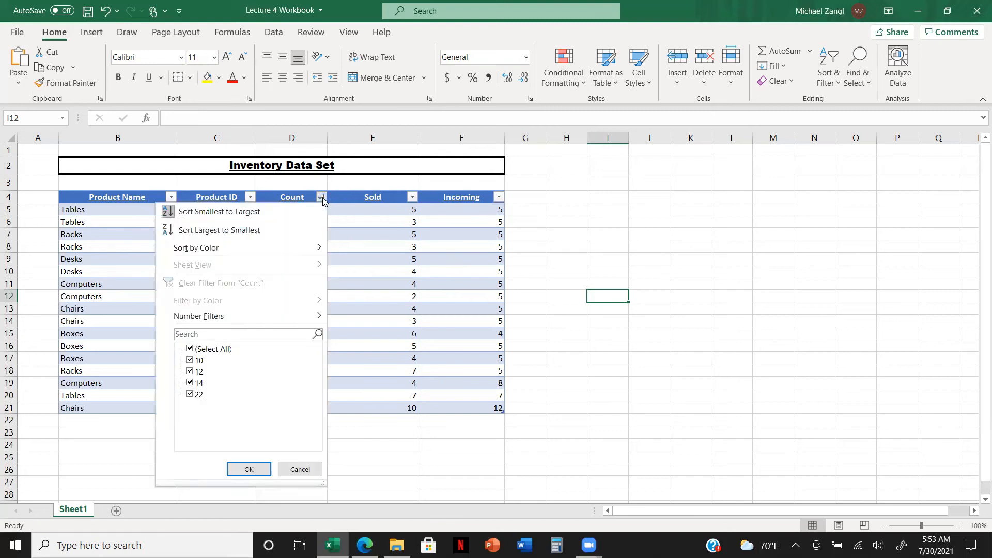
pyautogui.press('s')
pyautogui.click(497, 197)
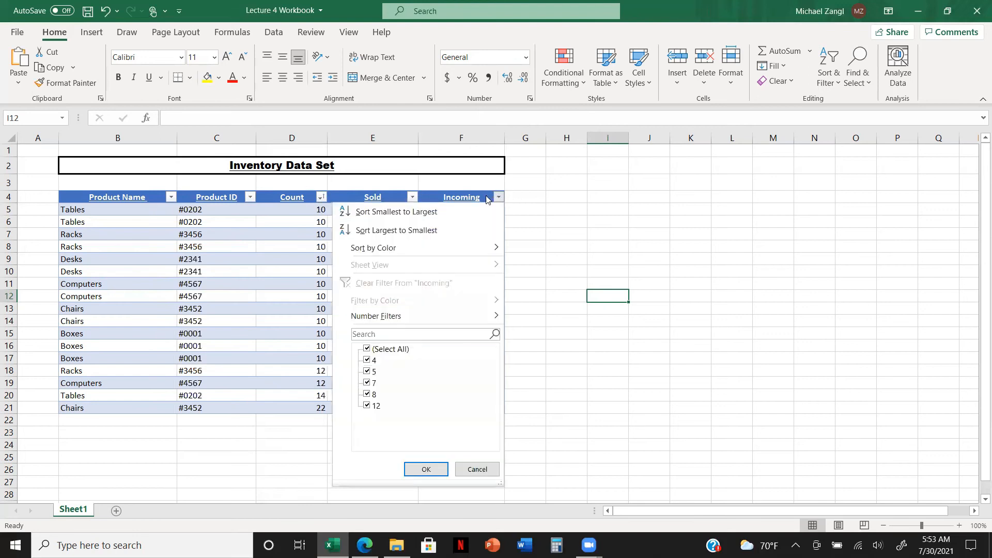
pyautogui.click(466, 213)
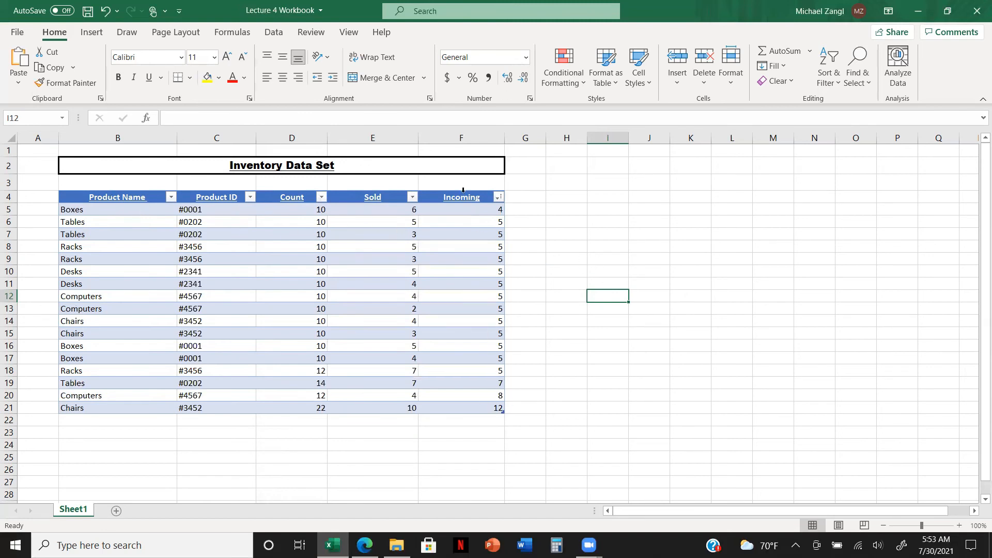
pyautogui.click(577, 232)
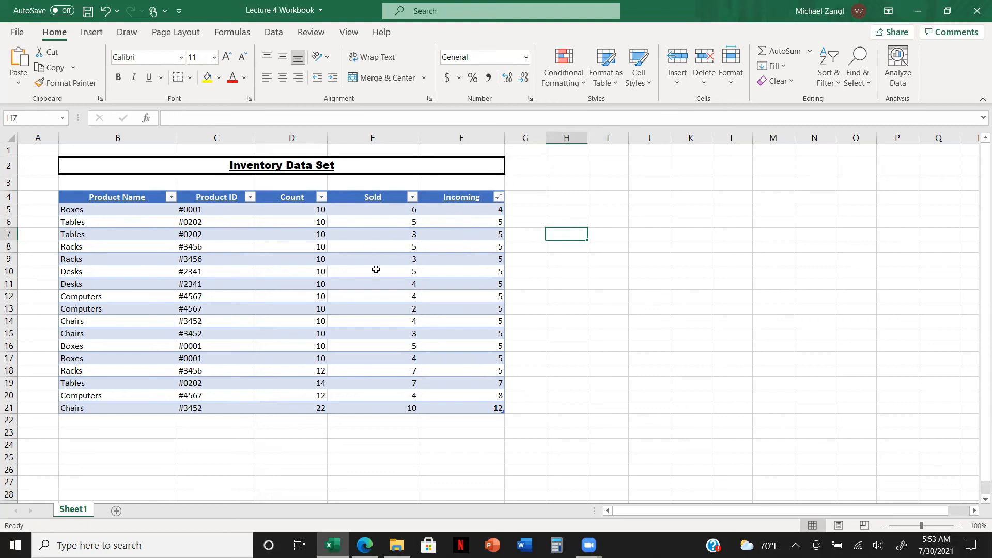